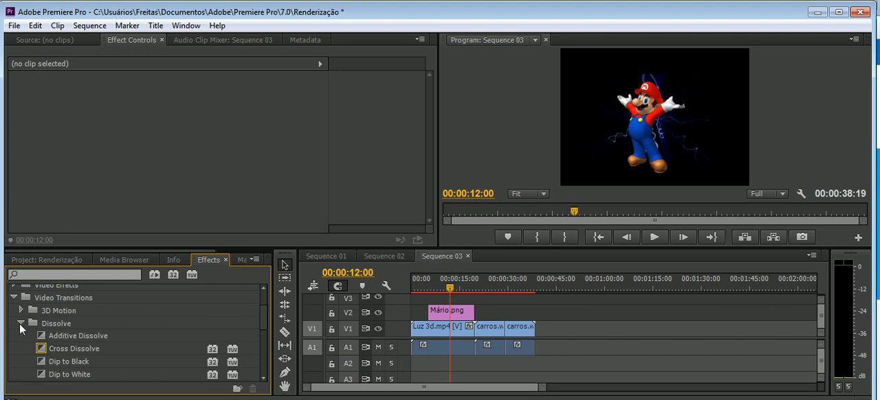
Apply the Dip to Black transition at the cut between Luz 3d.mp4 and the first carros.wmv clip.
mouse_move(77, 362)
mouse_down()
mouse_move(483, 345)
mouse_move(476, 340)
mouse_up()
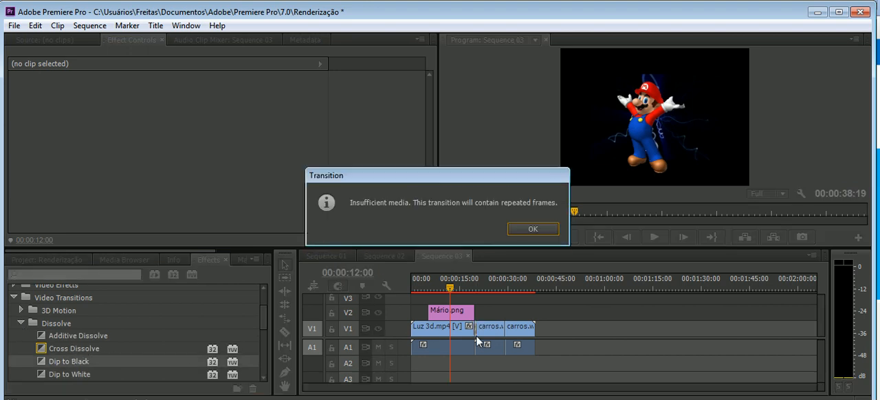
click(521, 231)
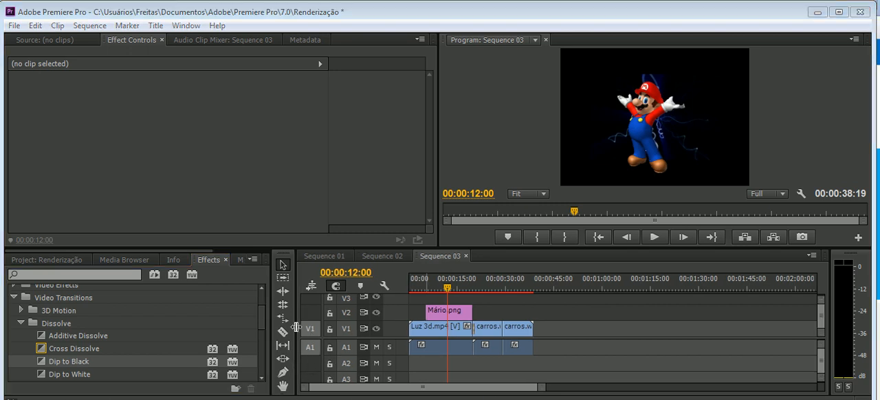
Place the playhead at 00:00:19:16 and show the Dip to Black transition's settings.
drag(295, 327, 307, 330)
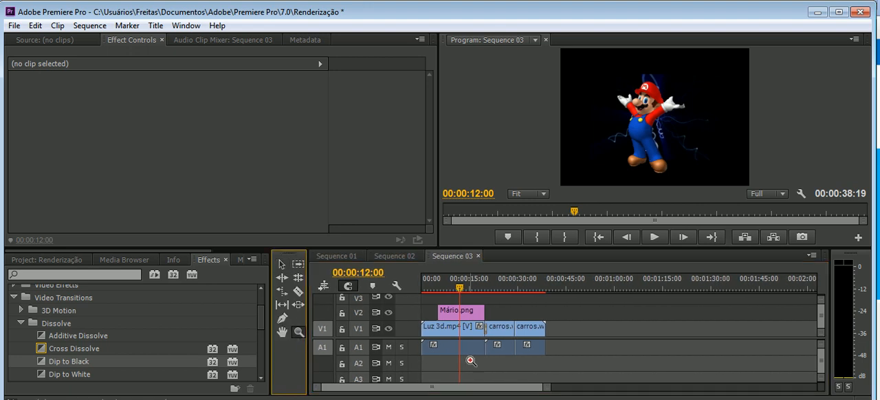
click(494, 345)
click(555, 328)
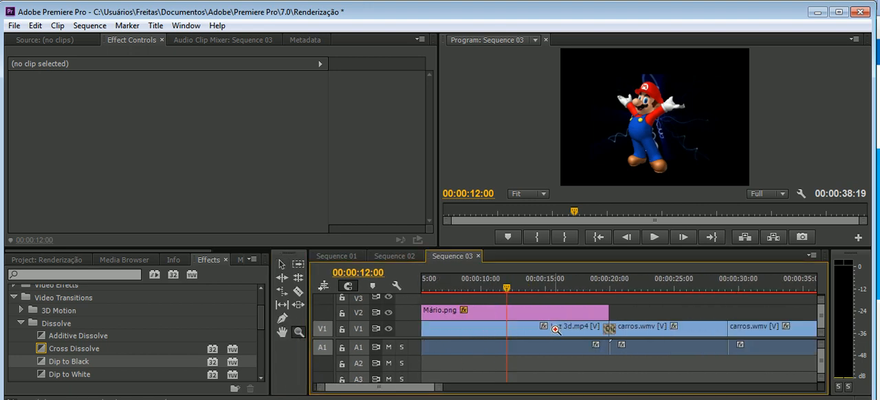
click(616, 327)
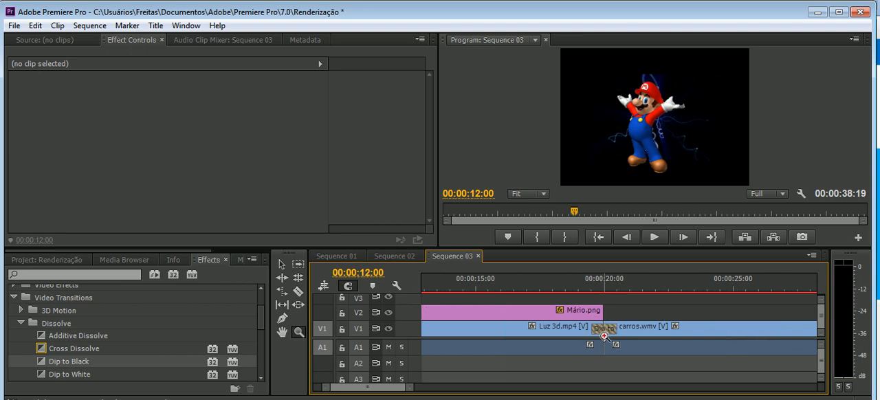
click(605, 331)
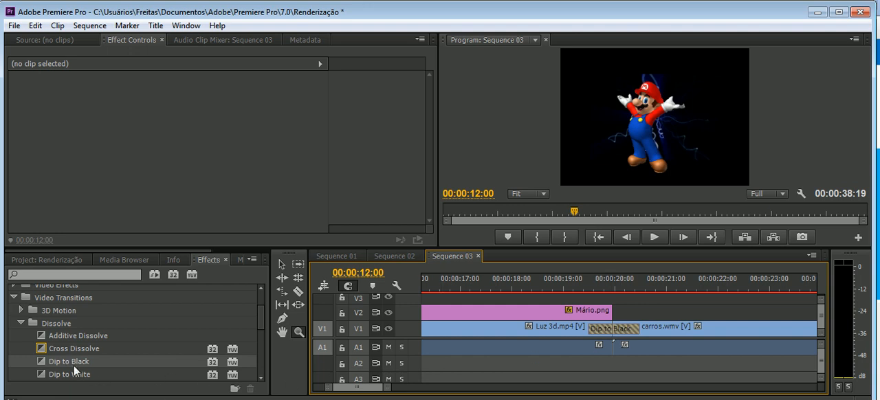
click(282, 264)
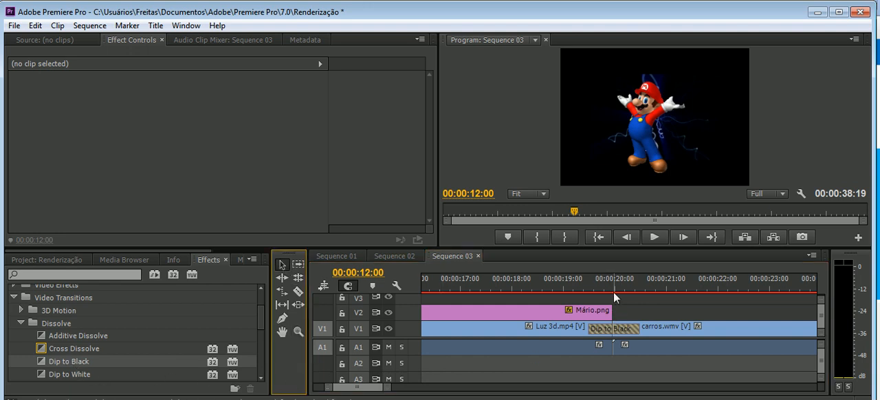
mouse_move(603, 282)
mouse_down()
mouse_move(589, 276)
mouse_move(644, 277)
mouse_move(595, 281)
mouse_up()
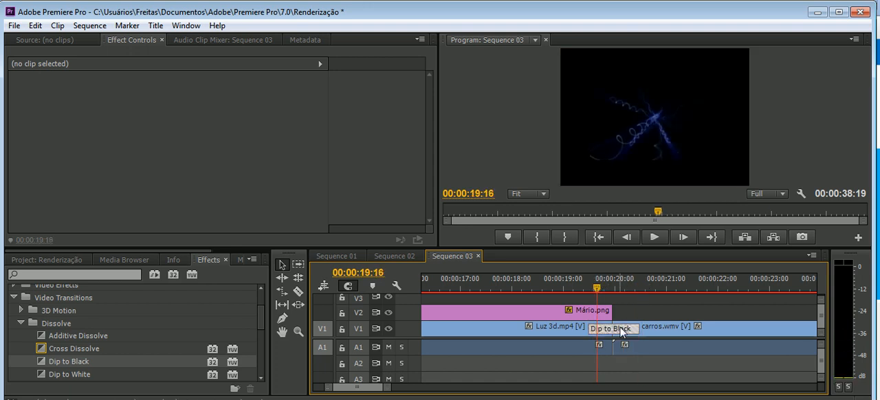
click(622, 329)
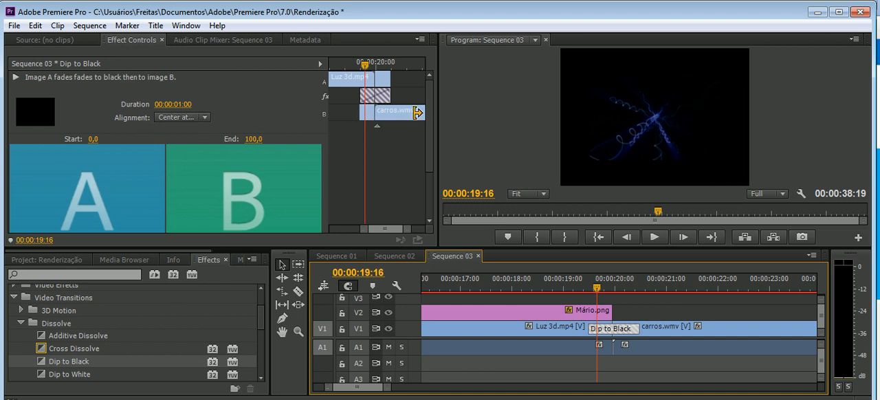
Shift the Dip to Black transition so that it starts at the cut.
drag(329, 136, 225, 136)
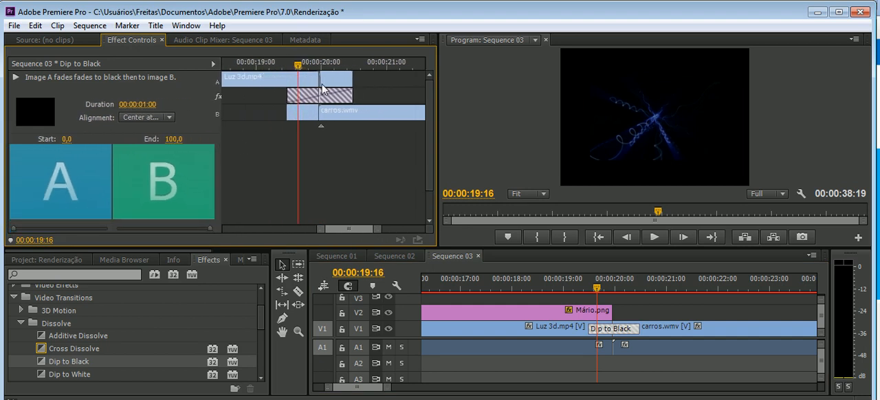
mouse_move(318, 82)
mouse_down()
mouse_move(306, 85)
mouse_move(338, 85)
mouse_move(318, 99)
mouse_move(347, 97)
mouse_move(307, 95)
mouse_move(315, 91)
mouse_up()
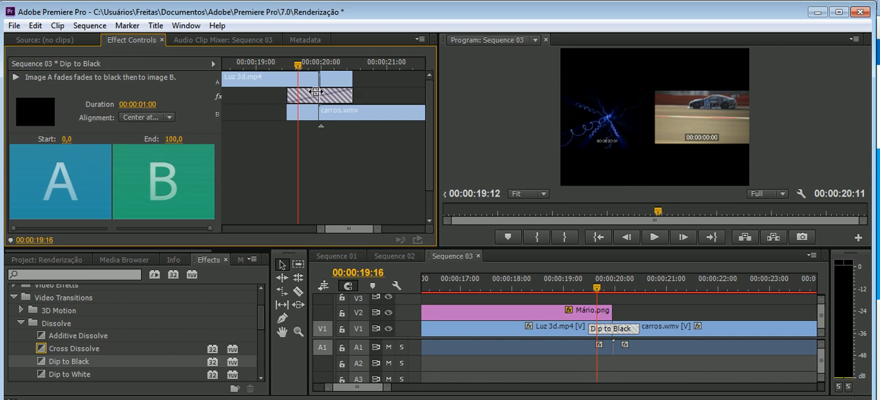
mouse_move(316, 91)
mouse_down()
mouse_move(328, 99)
mouse_move(303, 99)
mouse_move(356, 95)
mouse_move(327, 97)
mouse_up()
drag(297, 66, 362, 90)
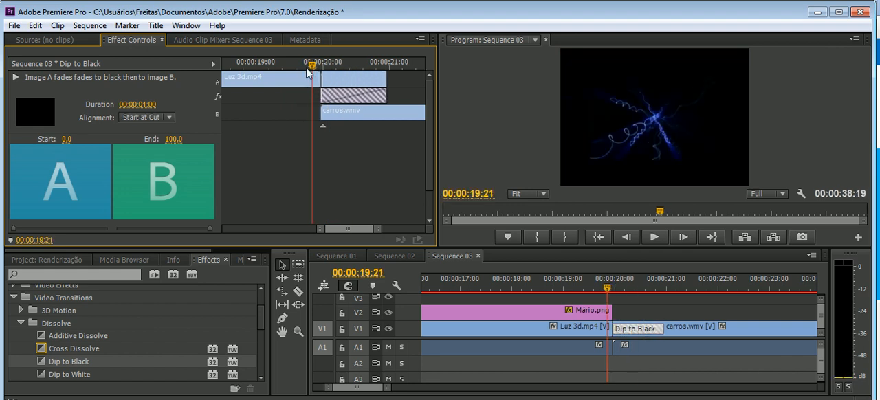
Extend the Dip to Black transition across both sides of the cut to a 00:00:02:11 duration and preview it up to 00:00:20:00.
drag(314, 65, 366, 77)
drag(349, 100, 405, 91)
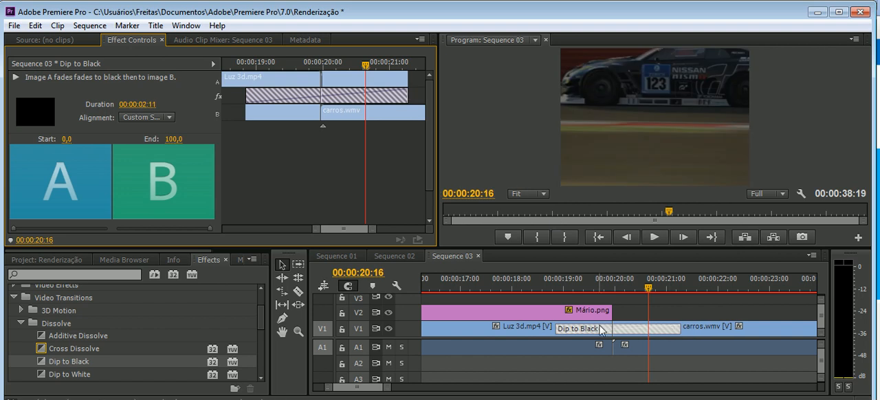
drag(364, 73, 304, 73)
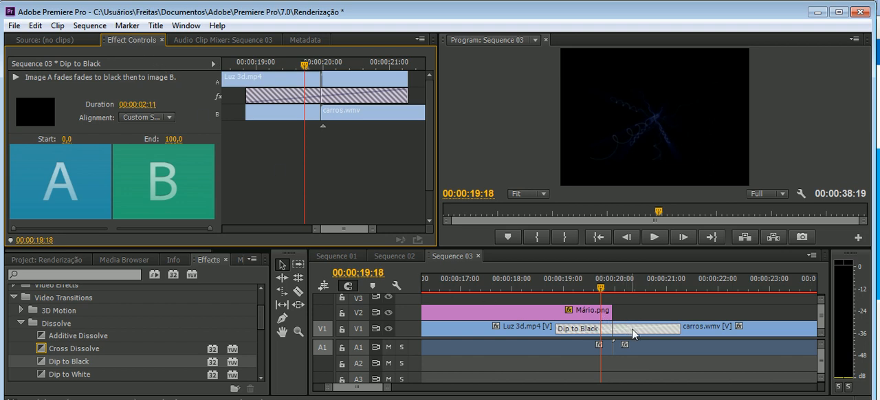
click(602, 289)
drag(602, 290, 613, 283)
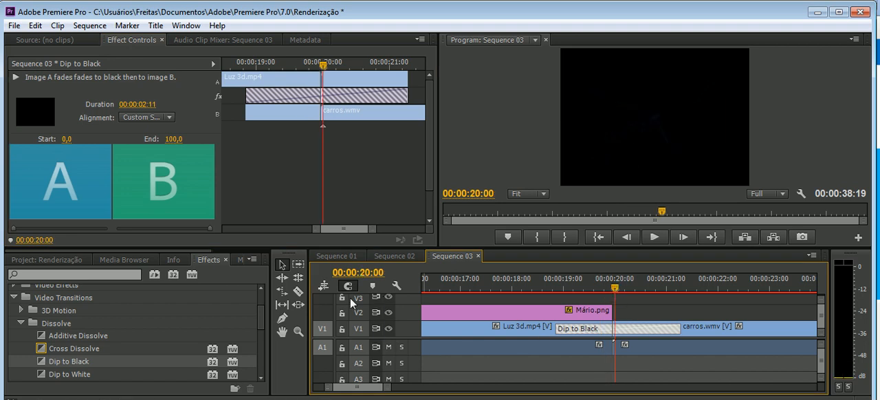
Apply the Push transition from the Slide group at the cut between the two carros.wmv clips.
click(298, 332)
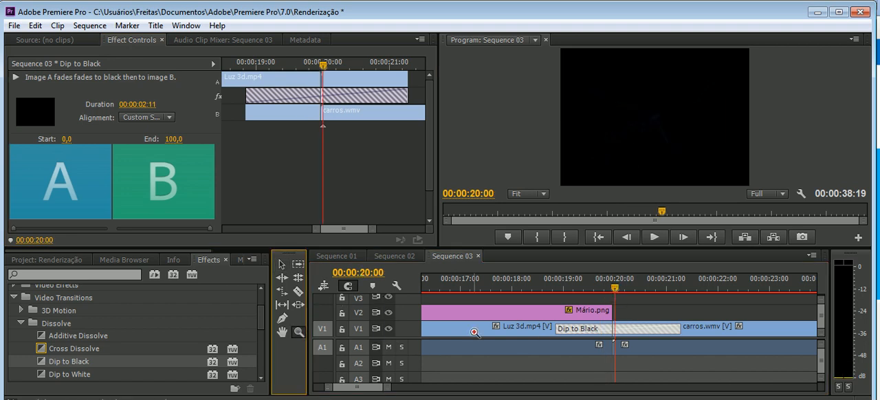
alt+click(508, 334)
alt+click(579, 334)
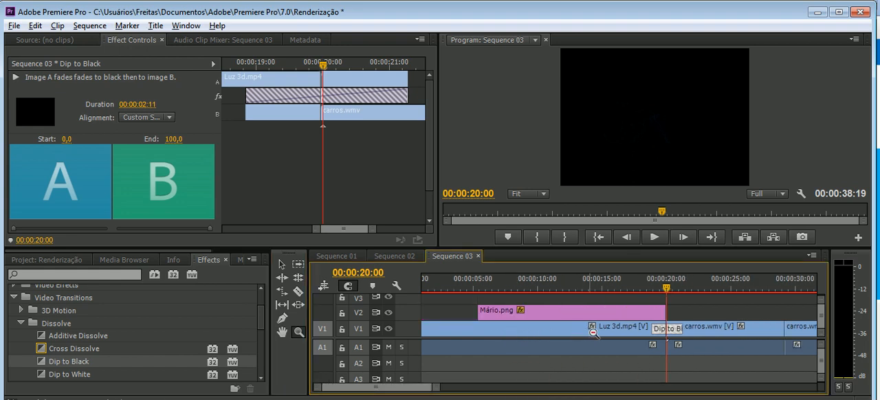
alt+click(694, 327)
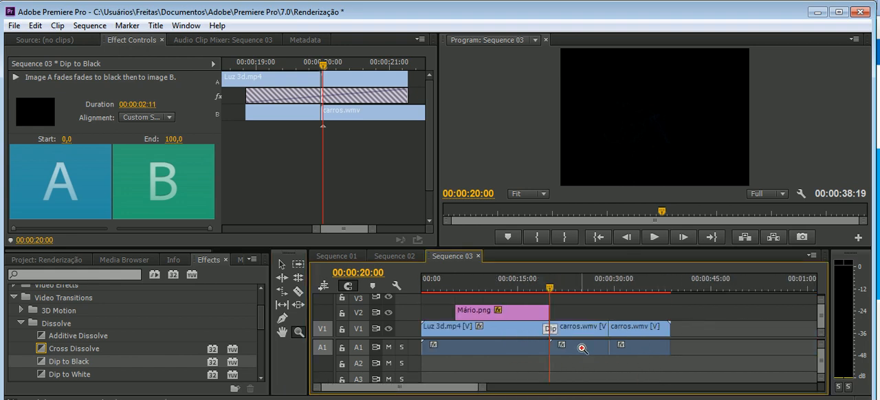
click(614, 329)
click(615, 328)
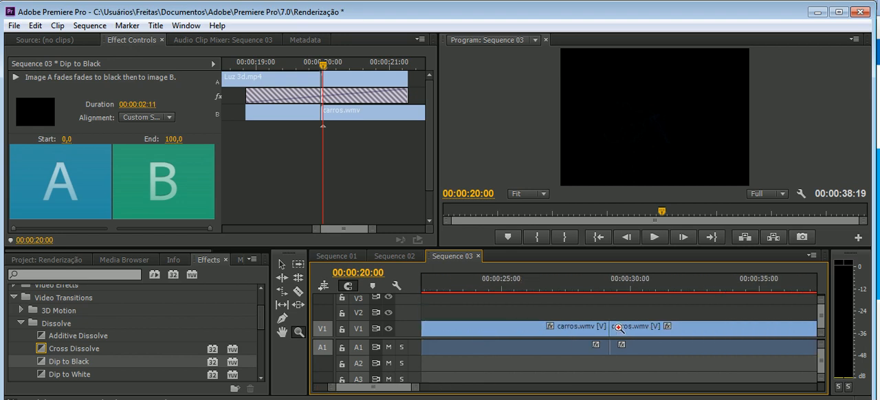
click(613, 327)
click(614, 328)
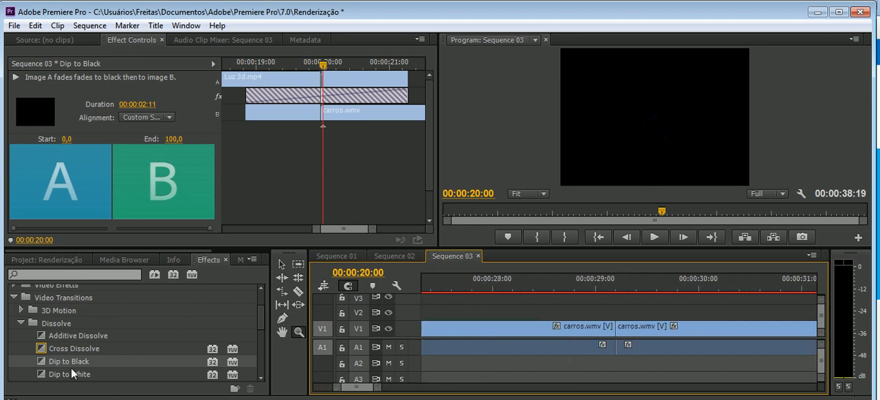
click(262, 316)
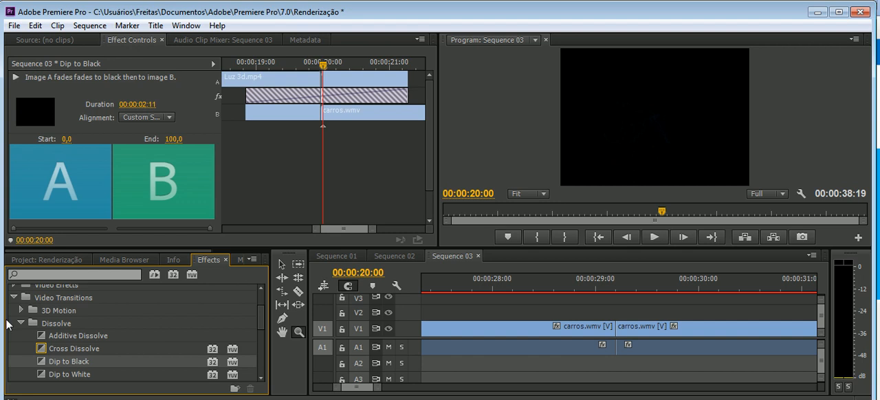
click(22, 323)
scroll(72, 343, down, 1)
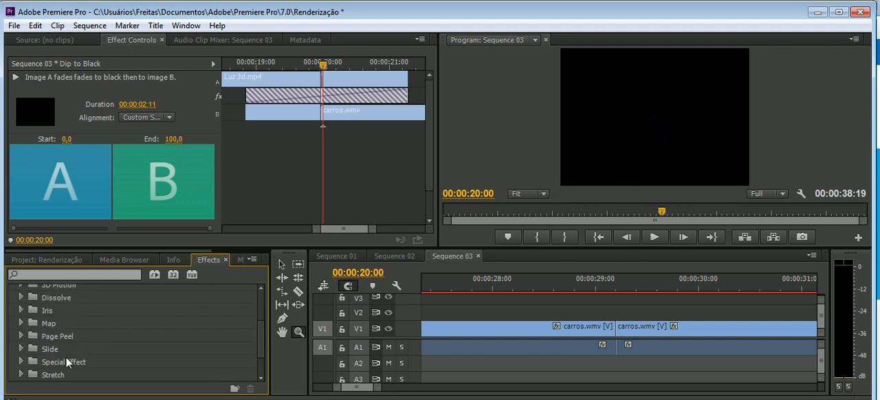
click(19, 349)
scroll(71, 358, down, 3)
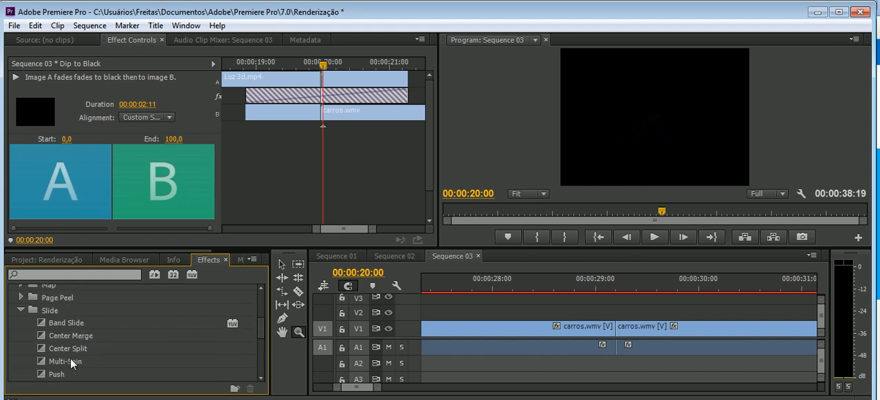
drag(70, 358, 615, 334)
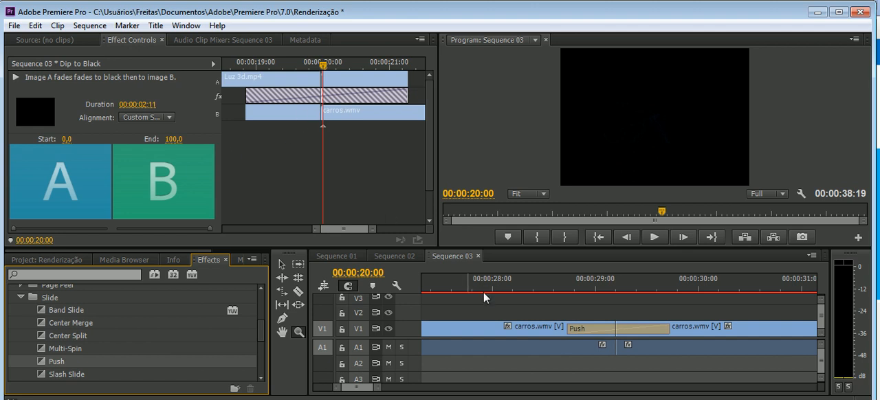
Lengthen the Push transition to a 00:00:01:14 duration, keeping it centered at the cut.
click(282, 264)
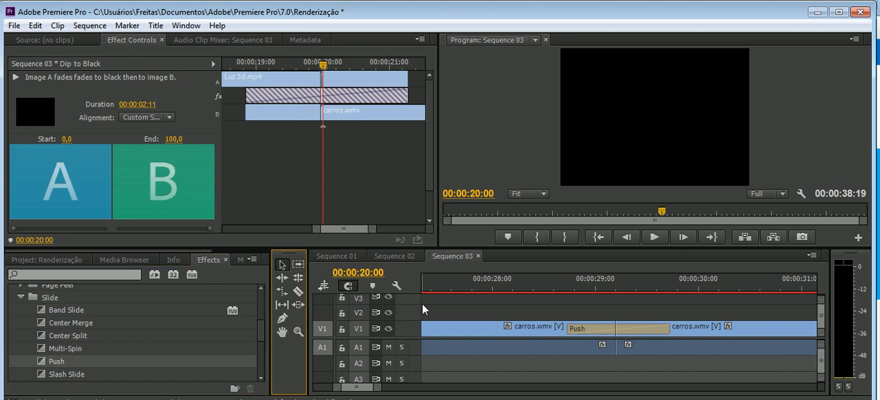
click(641, 326)
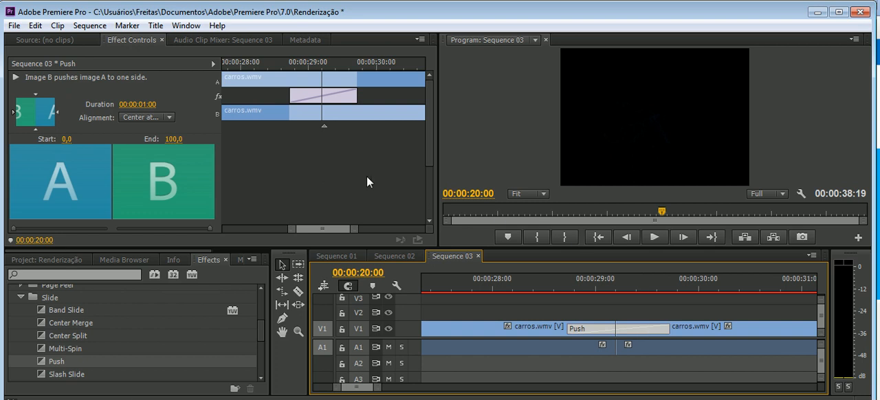
drag(311, 99, 268, 96)
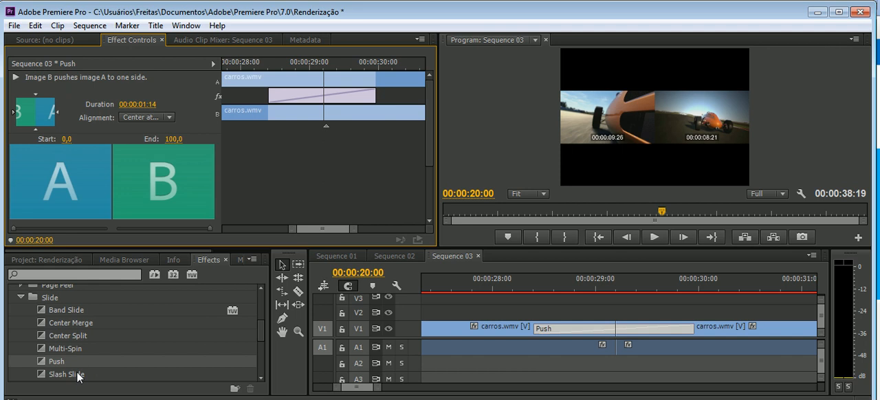
Replace the Push transition with Center Merge, undo the accidental clip edit, and center the transition on the cut between the carros.wmv clips.
drag(60, 326, 690, 336)
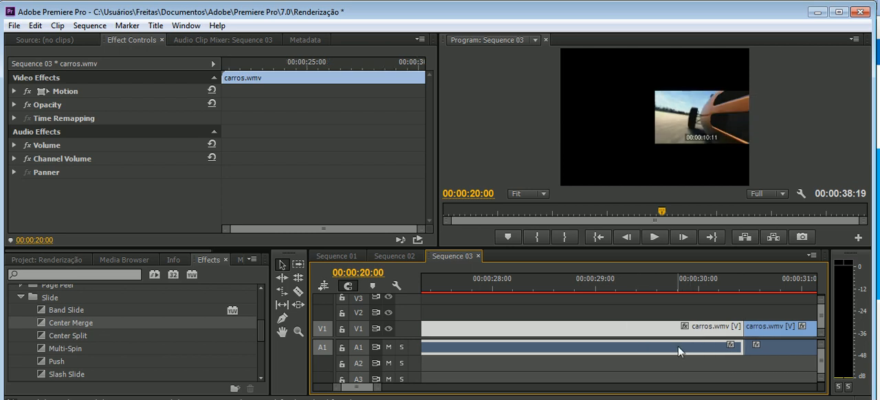
key(ctrl+z)
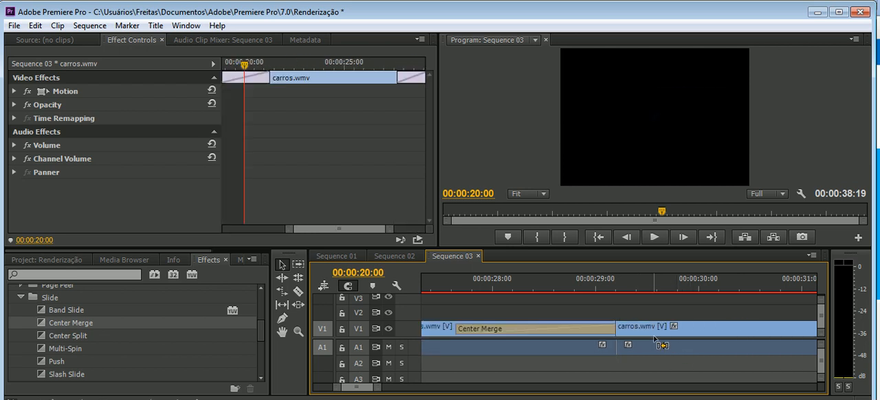
drag(560, 327, 643, 332)
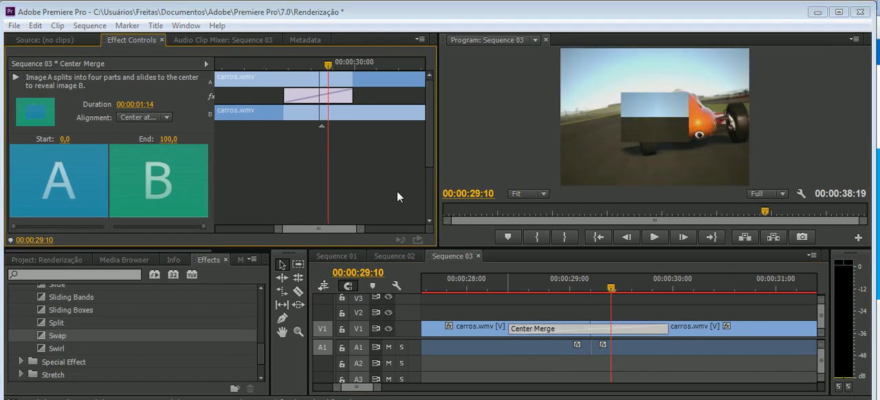
drag(339, 98, 343, 98)
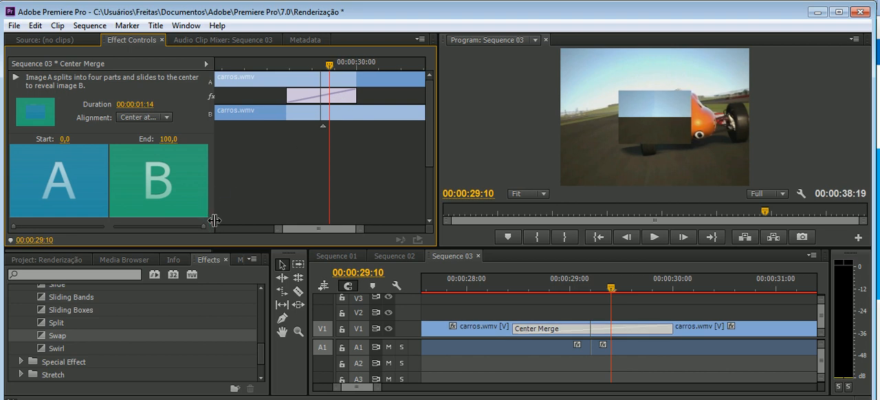
Examine the Center Merge transition's additional options and preview its effect, stopping at 00:00:29:04.
scroll(161, 178, down, 3)
scroll(162, 182, down, 2)
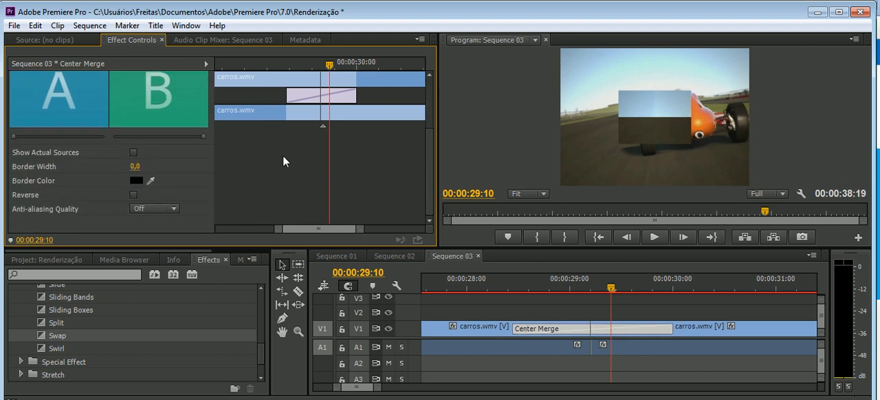
scroll(90, 174, up, 4)
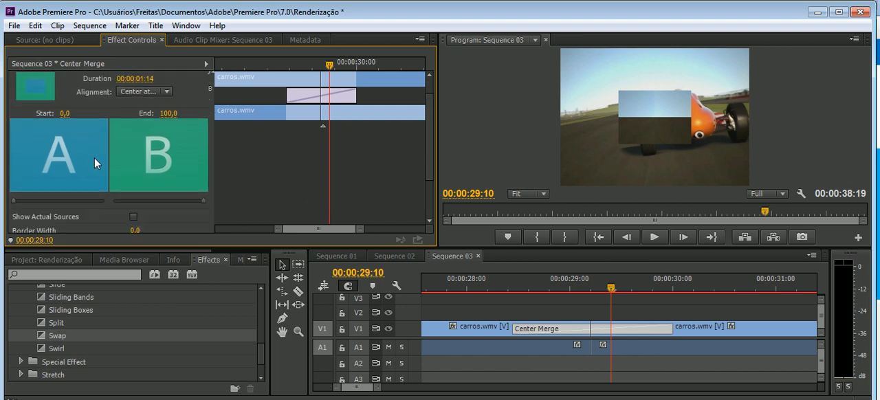
scroll(96, 157, down, 4)
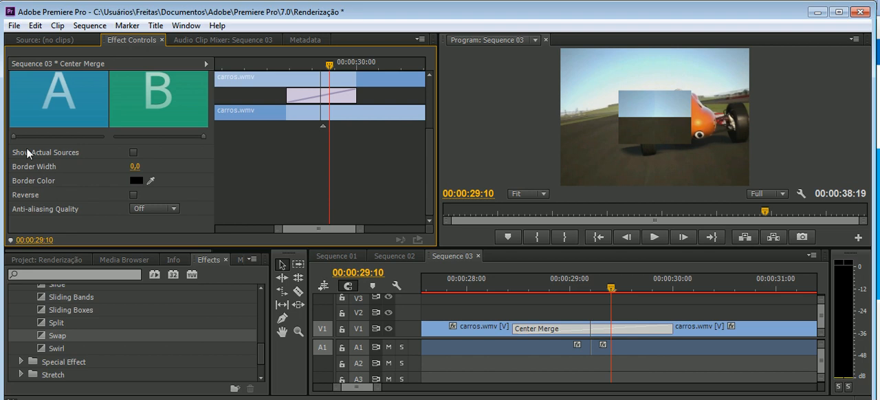
drag(611, 287, 506, 299)
drag(608, 297, 586, 297)
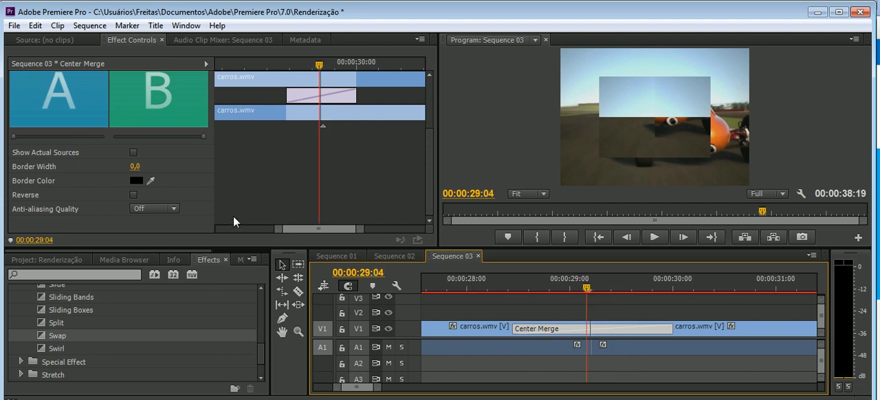
Reverse the Center Merge transition and preview its effect across the cut, stopping at 00:00:29:09.
click(134, 196)
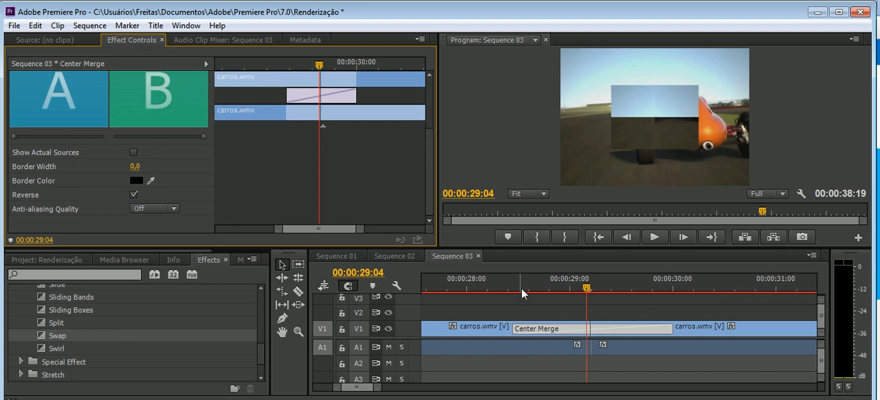
drag(586, 289, 527, 294)
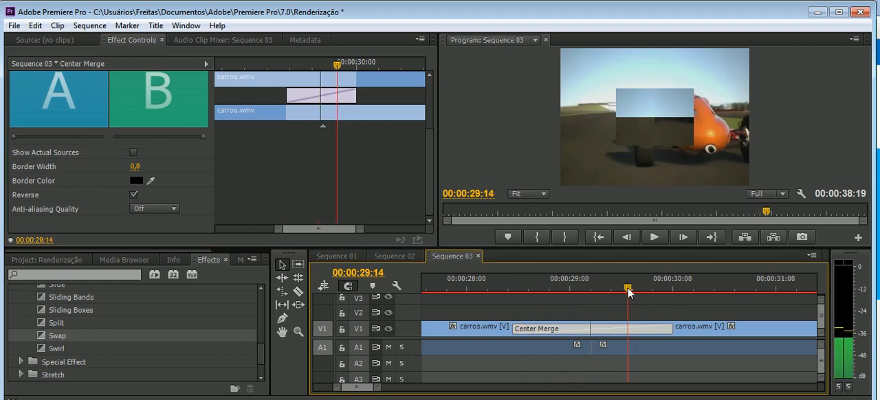
click(607, 289)
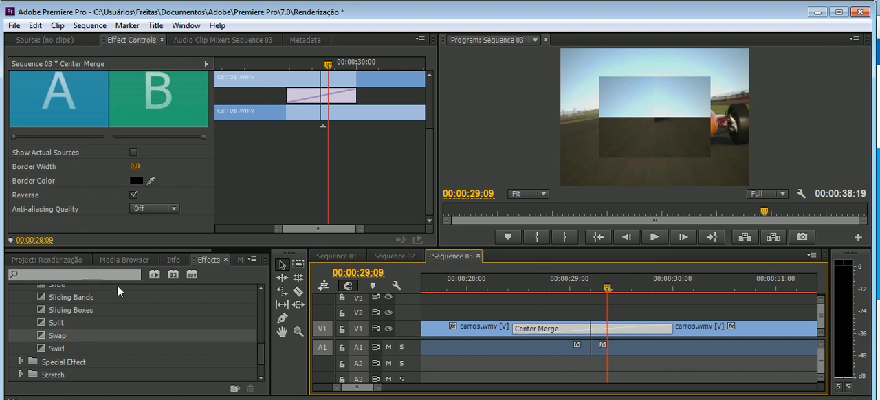
Give the Center Merge transition a bright yellow-green border with a width of 4,4.
click(137, 182)
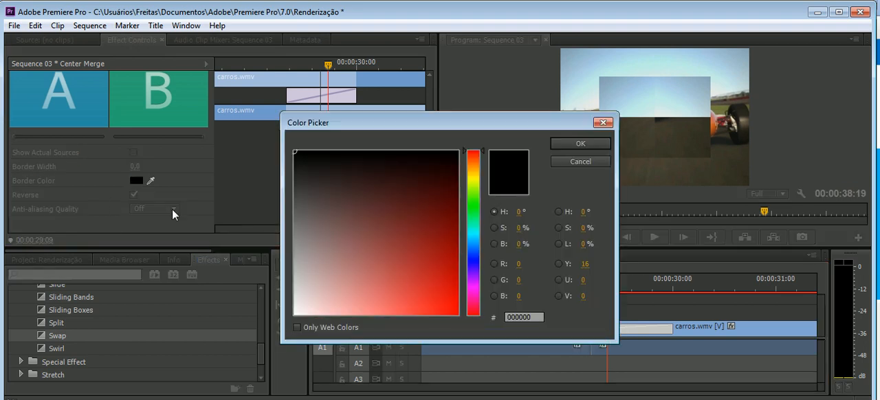
drag(475, 198, 475, 183)
click(447, 314)
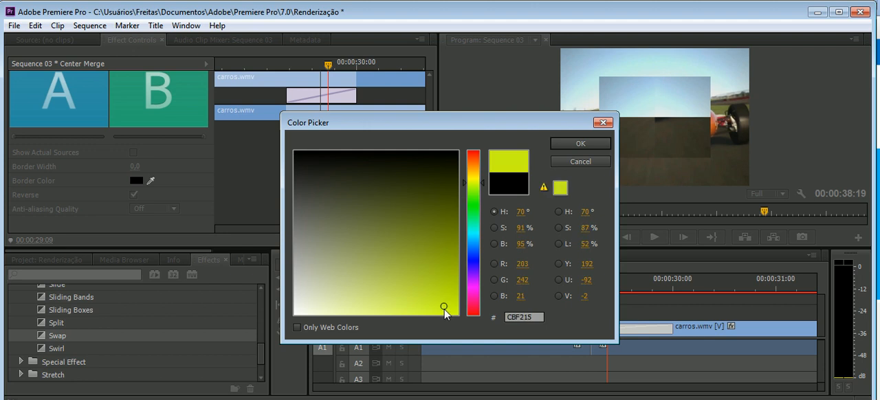
click(580, 144)
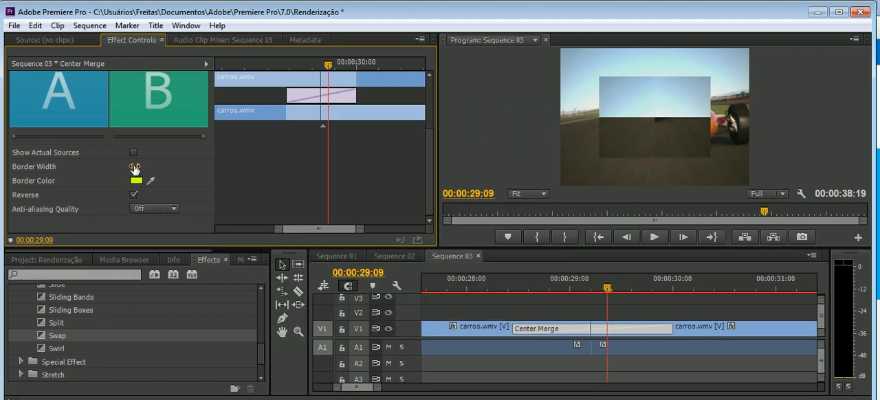
drag(135, 169, 164, 159)
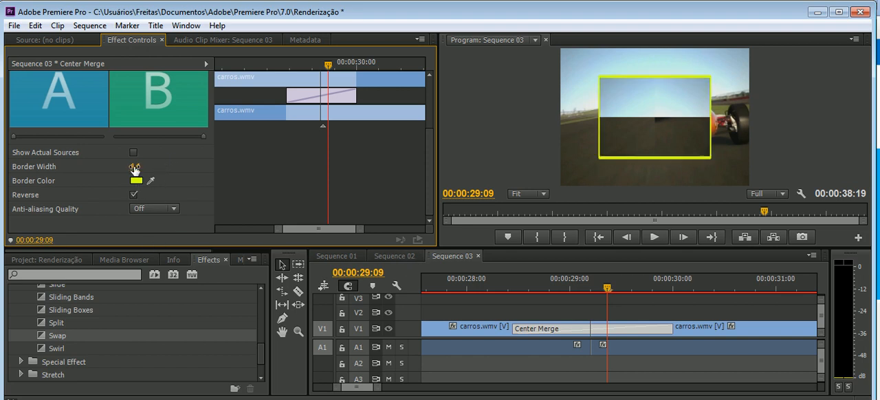
Preview the bordered transition at 00:00:29:07 and check its thumbnails with the actual sources shown, restoring the A/B placeholders.
click(603, 290)
mouse_move(603, 291)
mouse_down()
mouse_move(566, 290)
mouse_move(599, 289)
mouse_up()
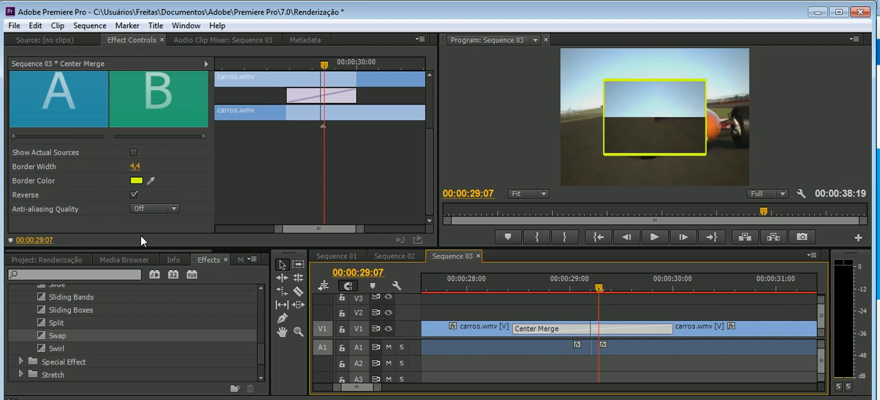
click(133, 153)
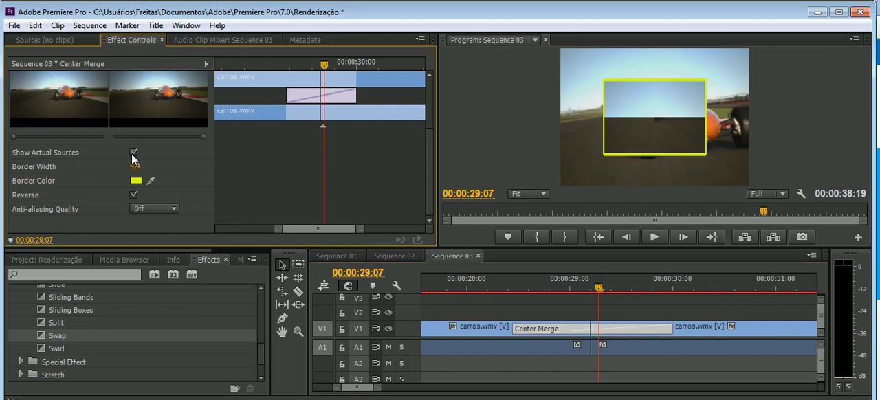
click(132, 152)
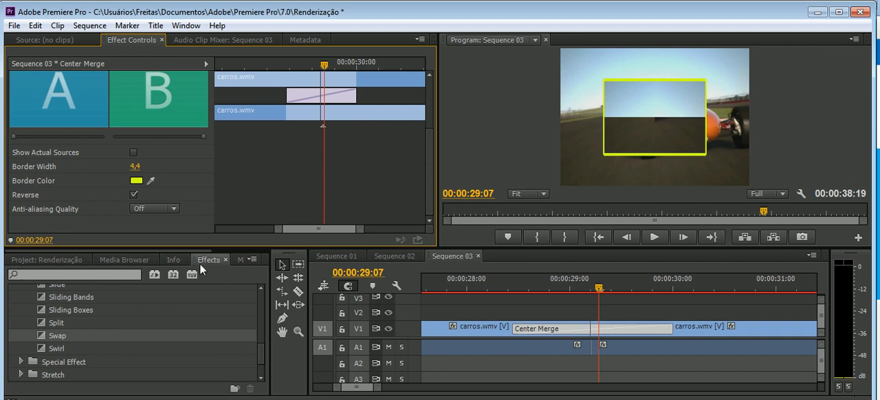
Collapse the Slide and Video Transitions folders, and expand the Video Effects folder in the effects list.
scroll(87, 330, up, 3)
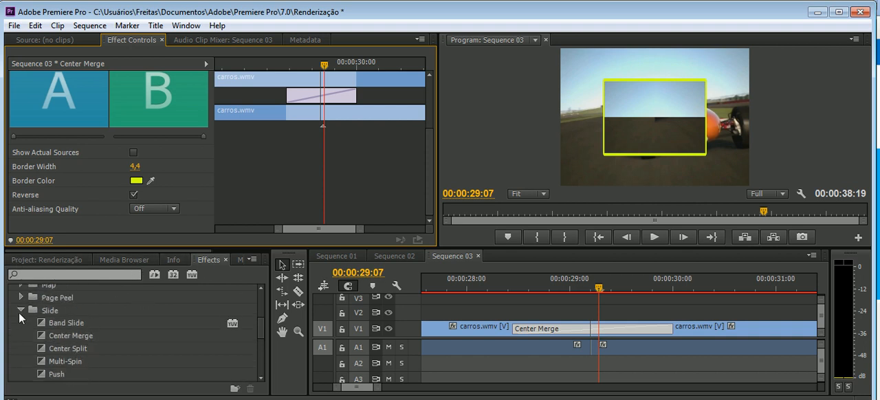
click(20, 311)
scroll(36, 357, up, 2)
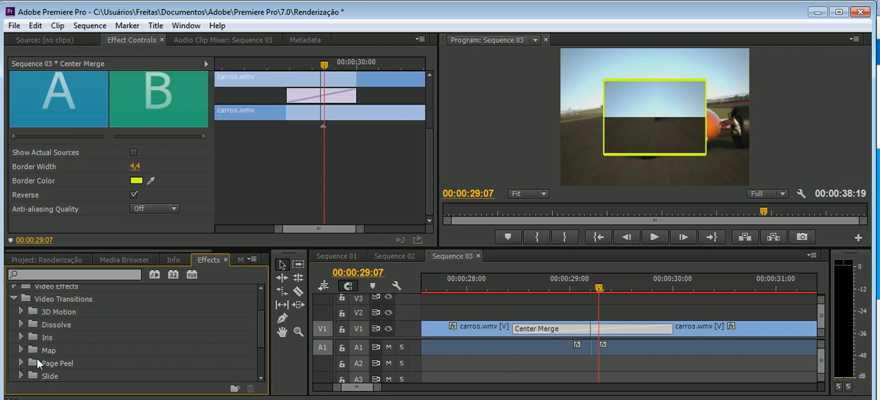
click(15, 299)
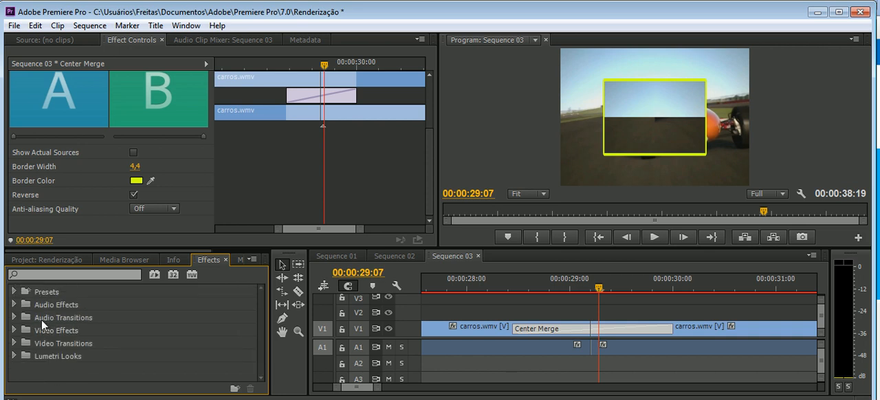
click(14, 292)
click(14, 291)
click(14, 332)
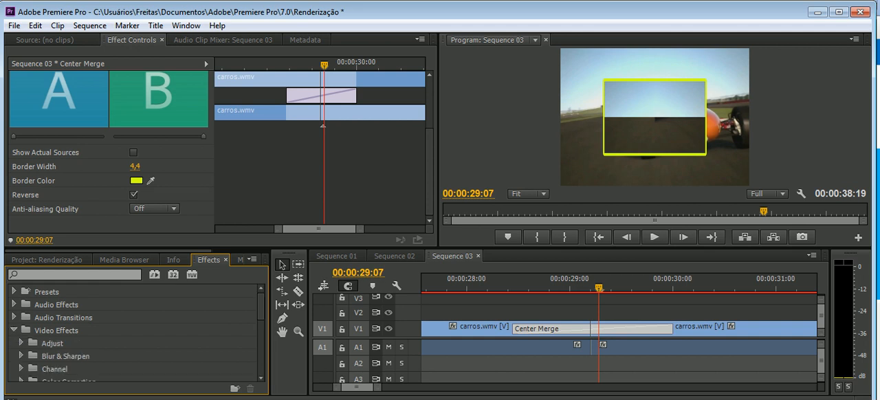